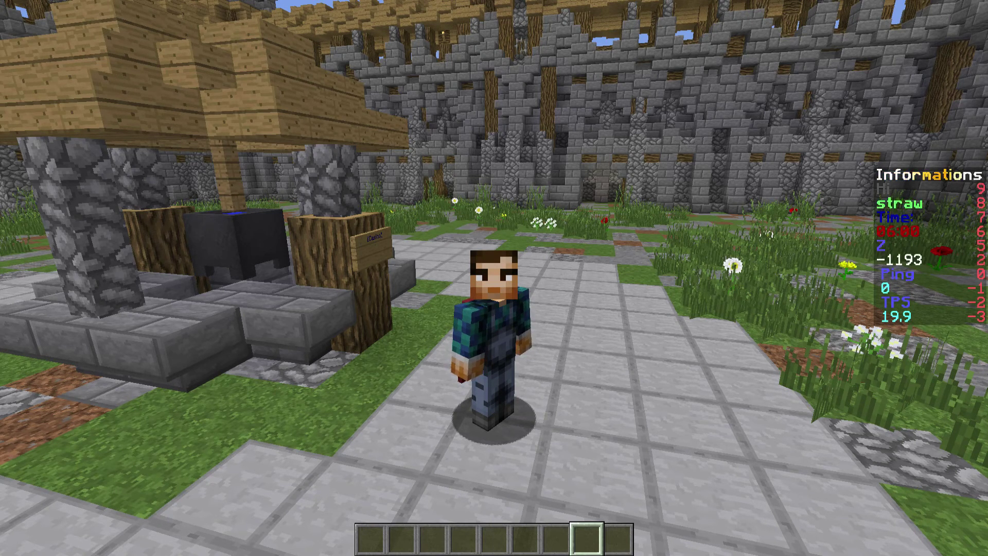
Step: Check /papi, then download the Player and Server expansions with /papi ecloud download
text(/papi)
key(Return)
text(/papi)
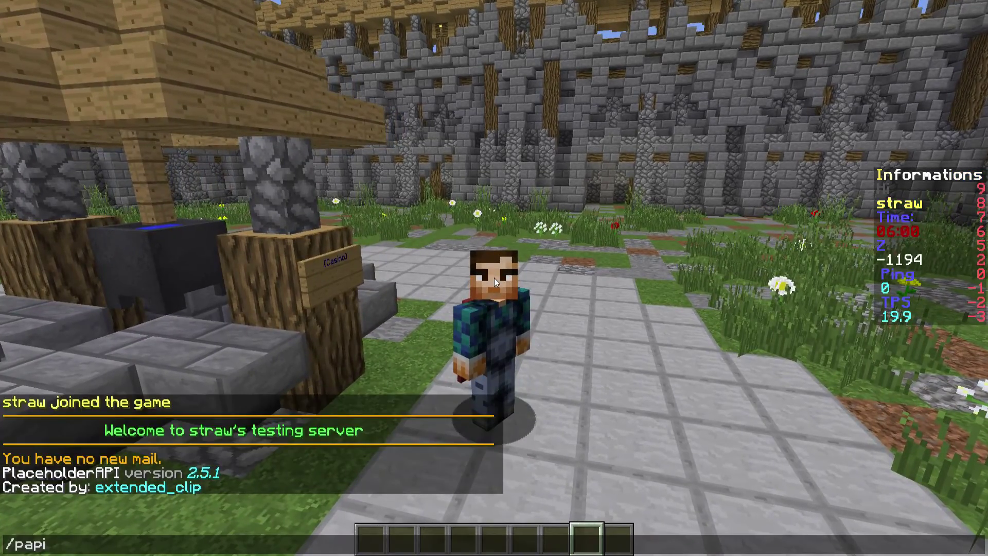
text( ecloud)
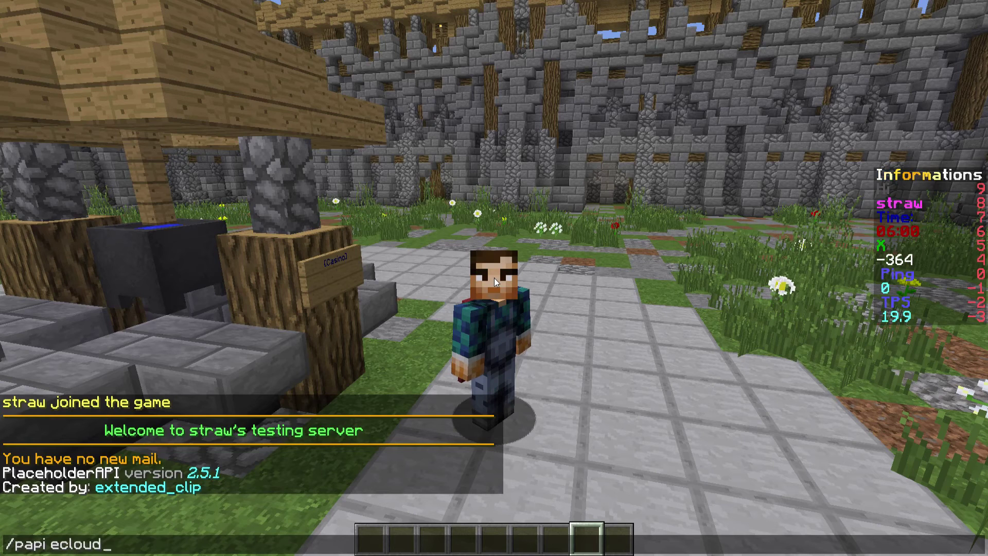
text( download Player)
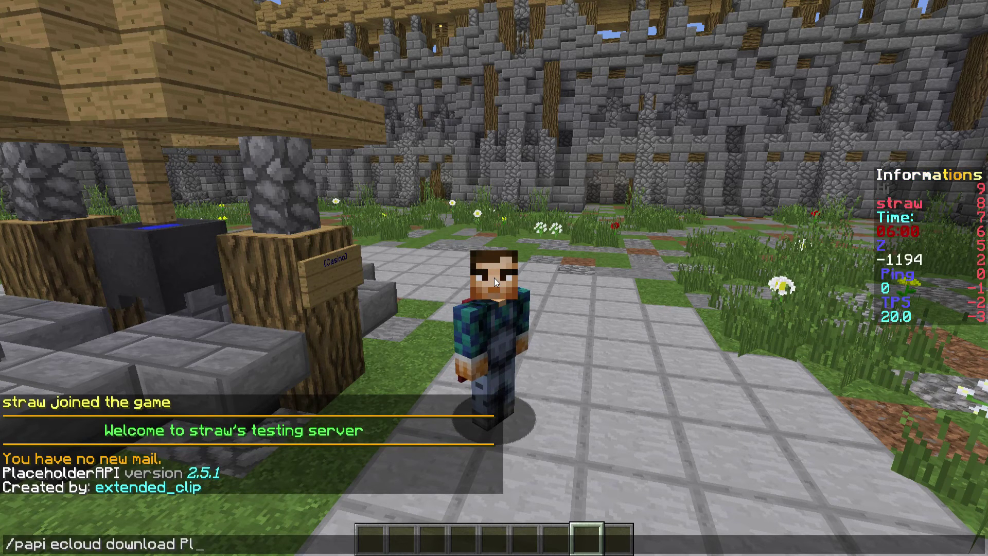
key(Return)
key(t)
key(Up)
key(BackSpace)
key(BackSpace)
key(BackSpace)
key(BackSpace)
key(BackSpace)
key(BackSpace)
key(BackSpace)
text(Ser)
key(Return)
key(w)
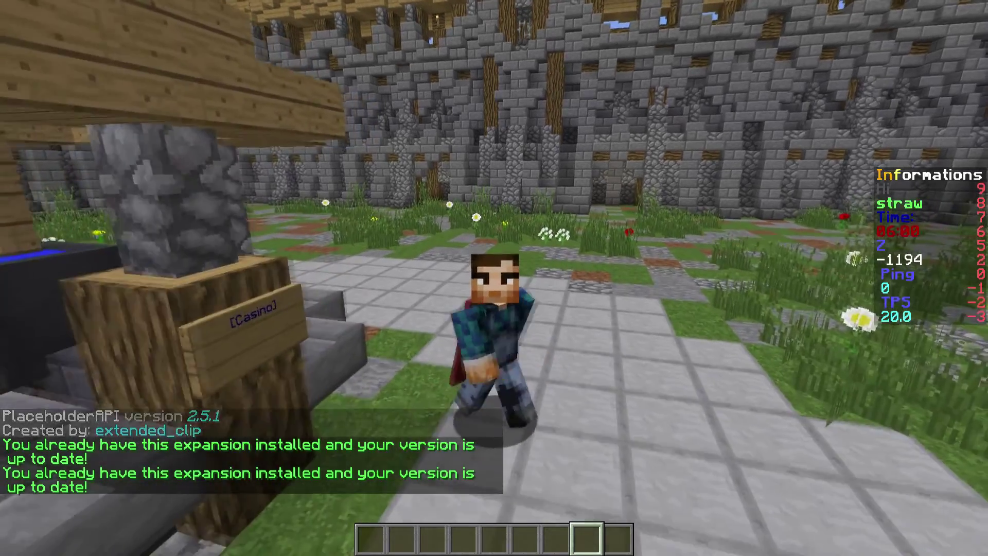
Step: List all available PlaceholderAPI cloud expansions with /papi ecloud list all
key(t)
key(Up)
key(BackSpace)
key(BackSpace)
key(BackSpace)
key(BackSpace)
key(BackSpace)
key(BackSpace)
key(BackSpace)
key(BackSpace)
key(BackSpace)
key(BackSpace)
key(BackSpace)
key(BackSpace)
key(BackSpace)
key(BackSpace)
key(BackSpace)
text(list)
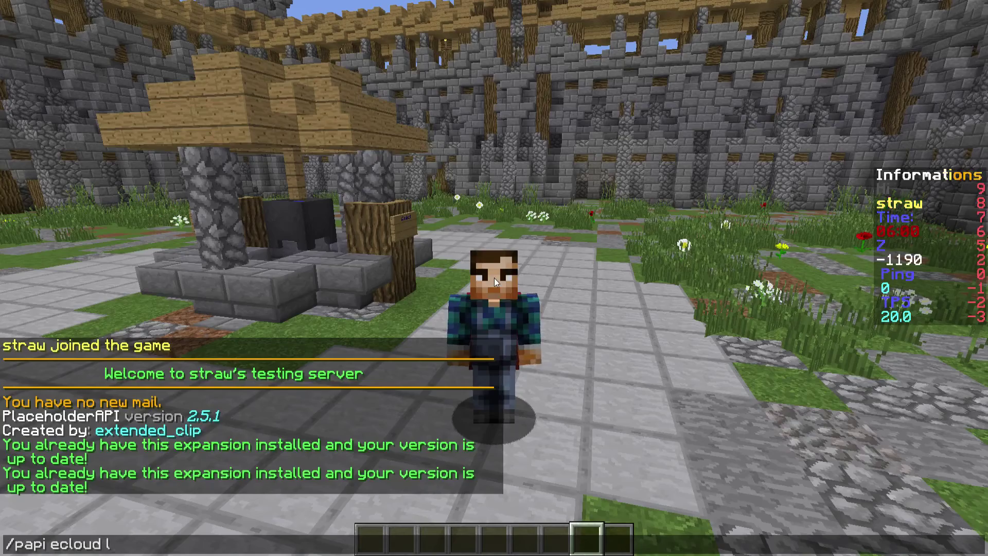
key(Return)
key(t)
key(Up)
text(all)
key(Return)
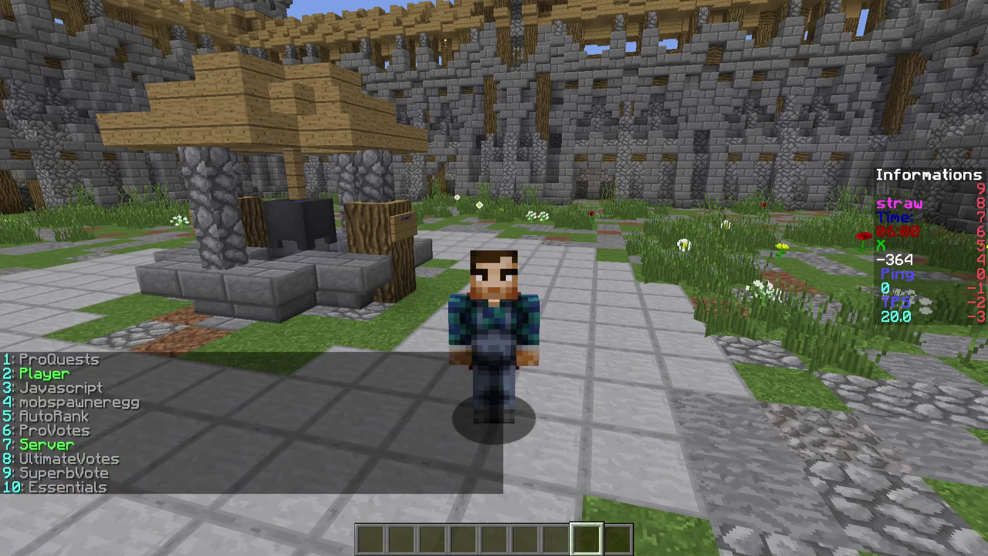
Step: Download the Essentials expansion (entry 10) from the cloud list
key(t)
mouse_move(64, 464)
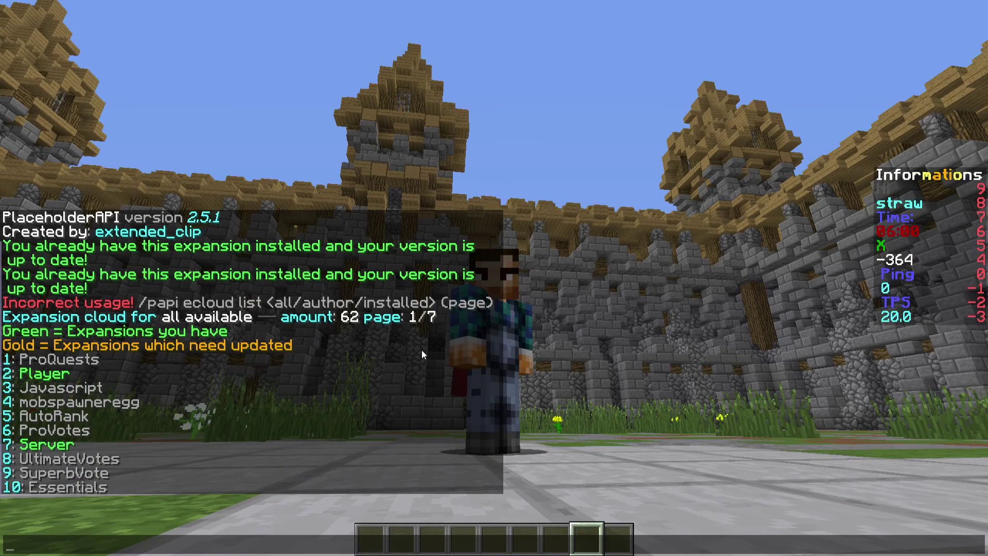
click(92, 489)
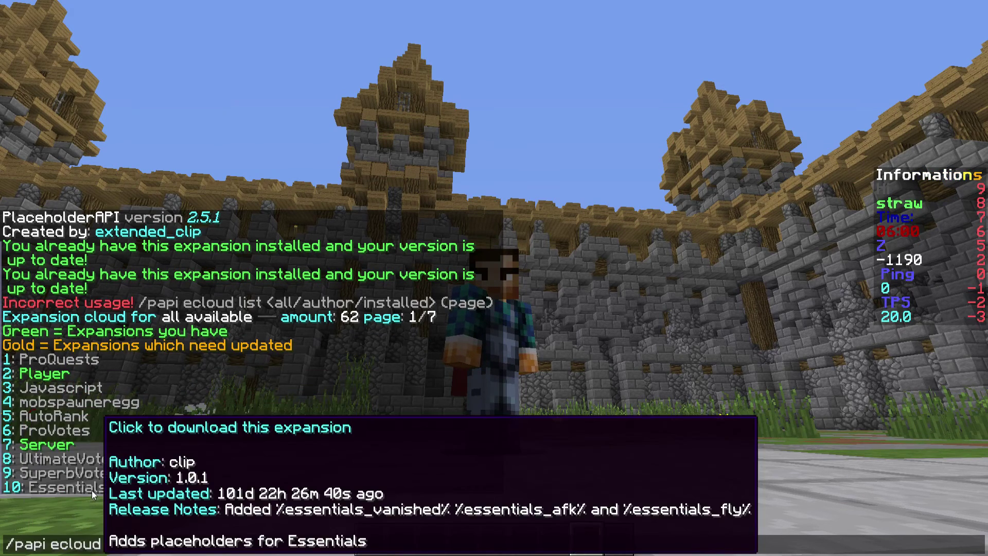
key(Return)
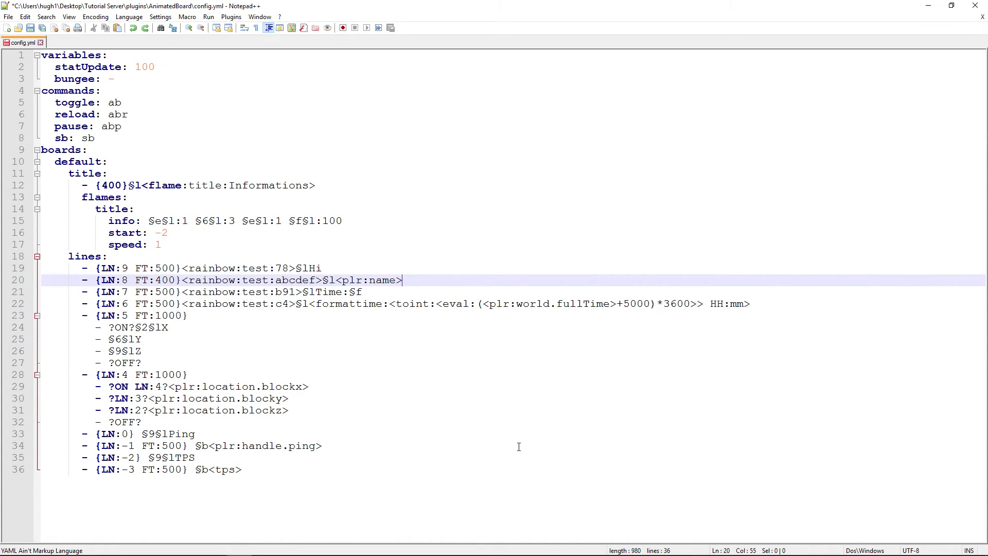
Step: Replace the animated title on line 12 with §6Test Server
drag(342, 184, 96, 185)
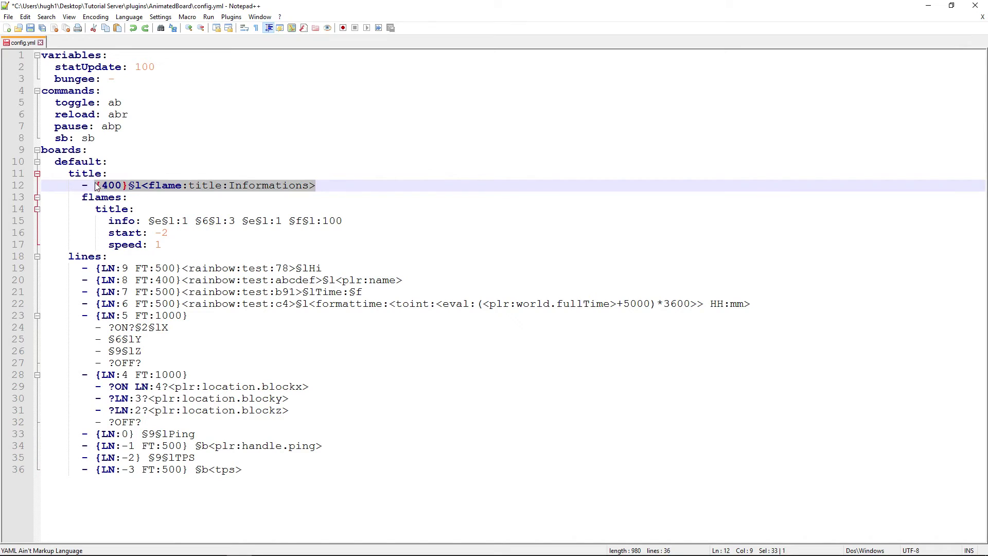
key(Delete)
text(§6Test Server)
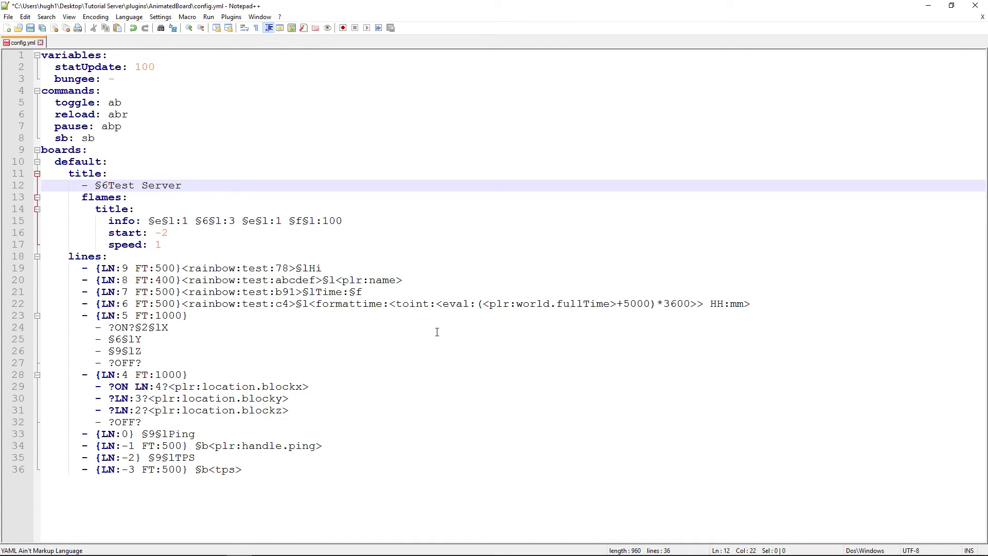
drag(86, 199, 108, 244)
Step: Delete the flames animation block (lines 13–17) beneath the title
click(201, 245)
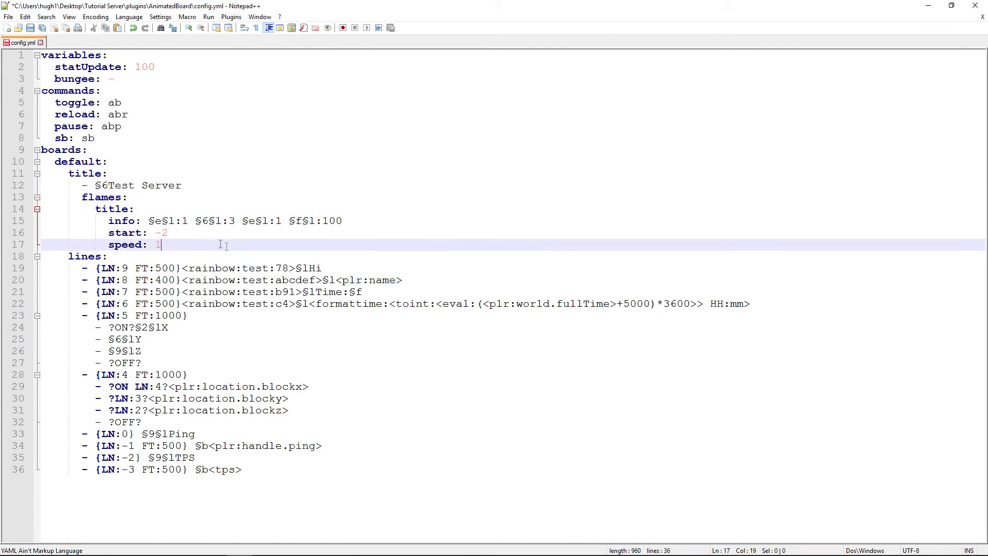
drag(201, 246, 136, 221)
click(200, 246)
key(Up)
key(End)
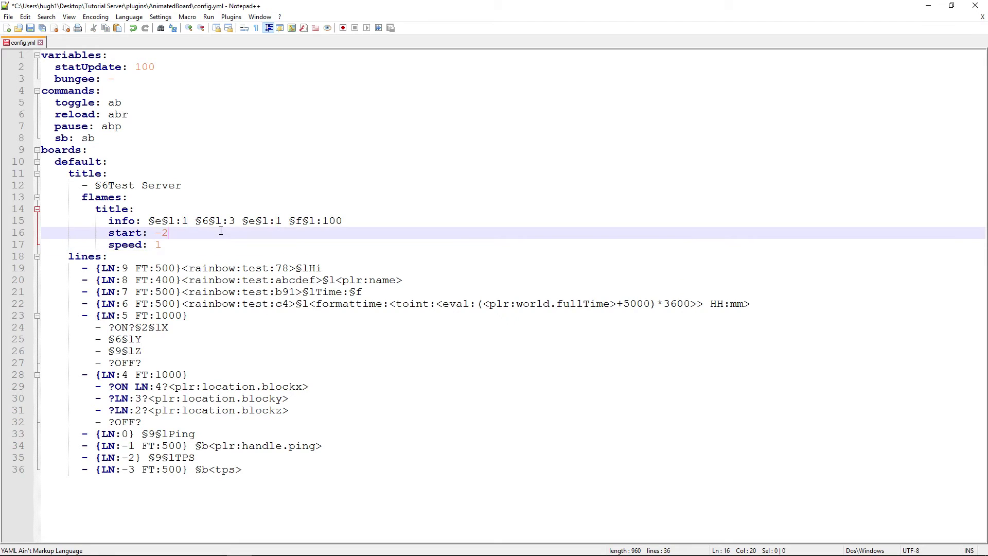
drag(148, 220, 366, 220)
click(313, 236)
drag(203, 242, 186, 186)
key(BackSpace)
Step: Review the Test Server title, commands section and scoreboard line entries
click(161, 203)
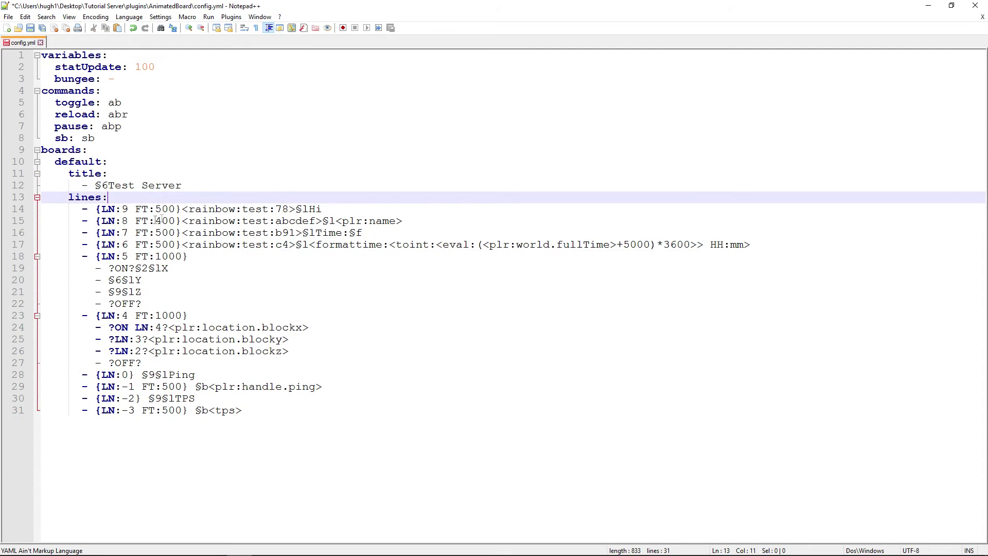
click(128, 209)
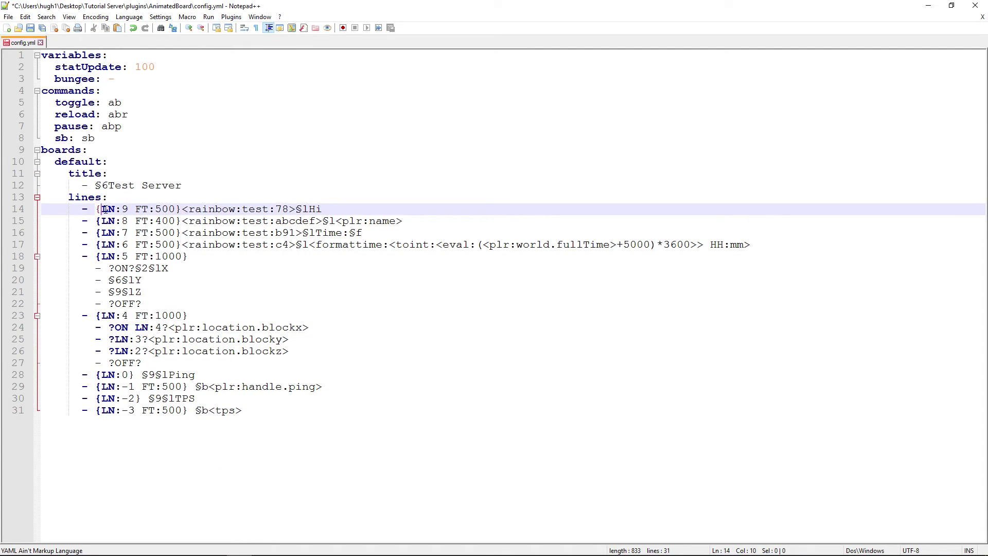
click(130, 184)
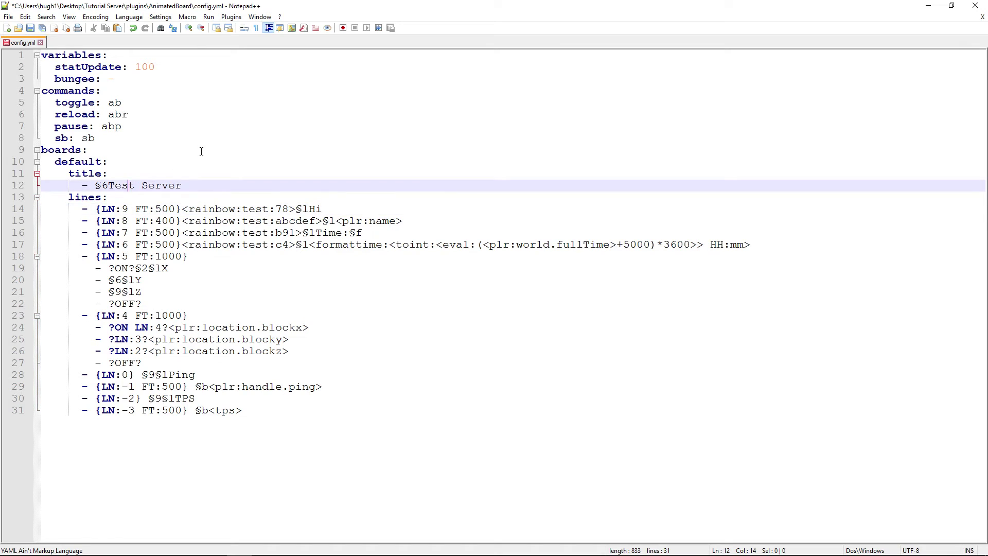
click(125, 206)
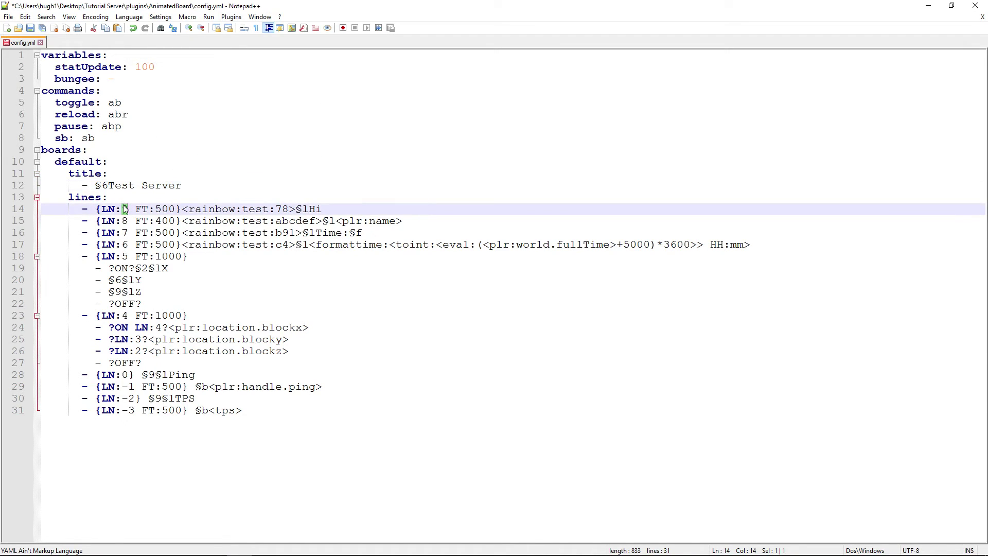
click(199, 85)
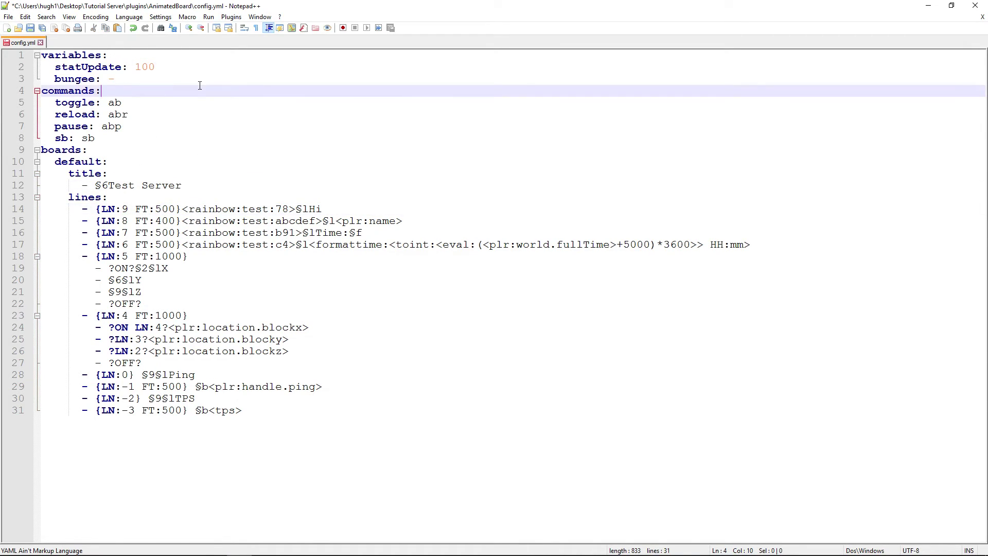
click(289, 410)
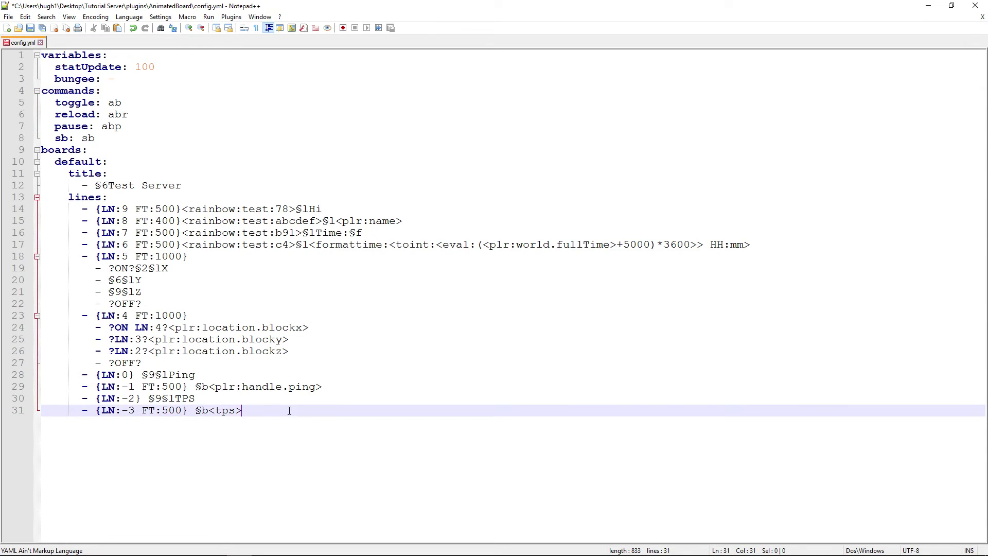
click(188, 234)
drag(137, 208, 176, 256)
Step: Make the first scoreboard line FT:0 with §7§m------------- as a grey struck-through separator
double_click(176, 256)
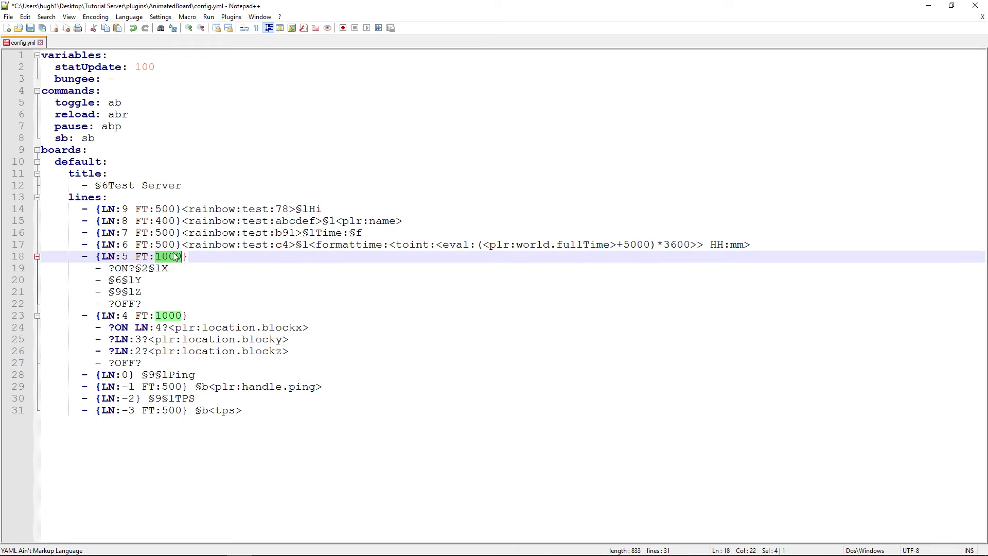
double_click(164, 213)
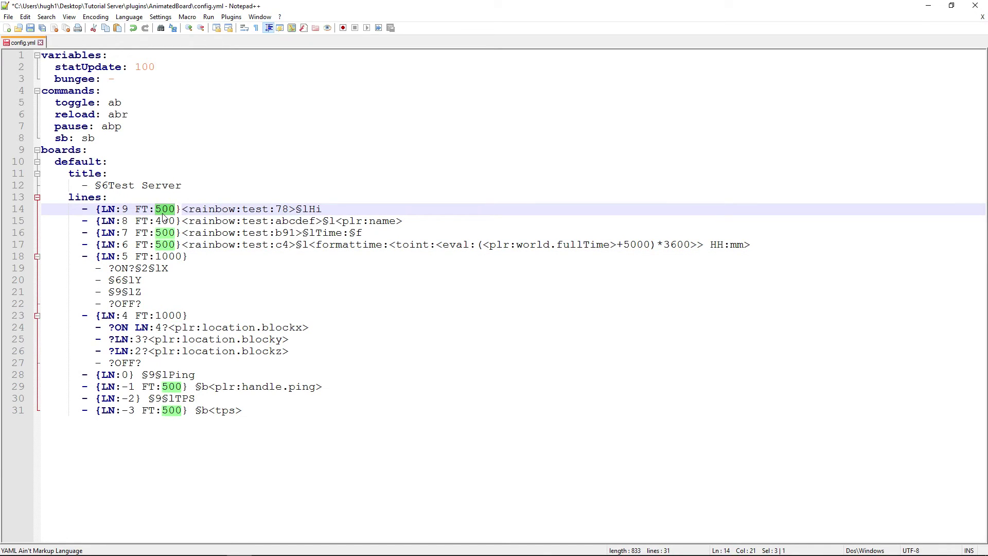
text(0)
drag(169, 209, 353, 210)
key(BackSpace)
text(-------------)
key(ctrl+Left)
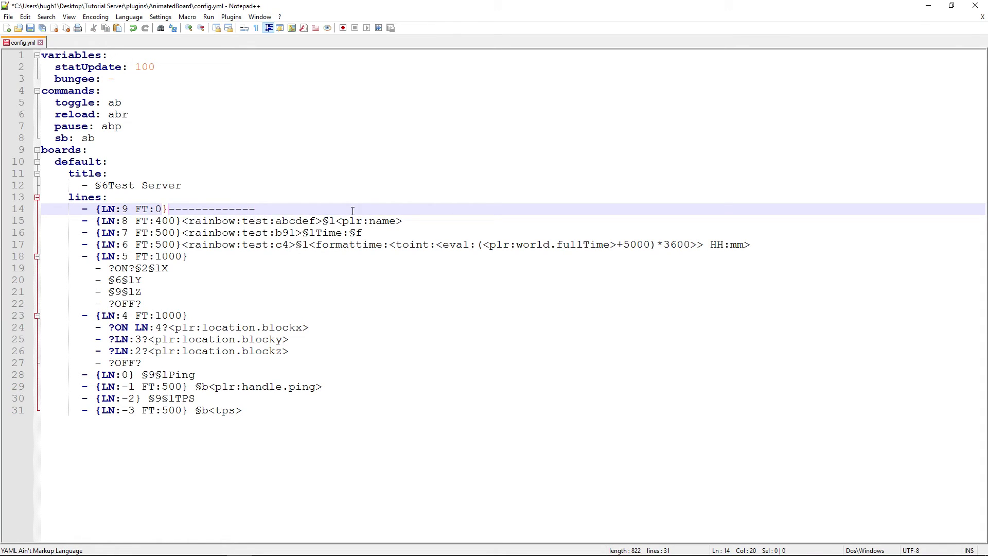
text(§7§m)
Step: Replace line 15's rainbow player-name text with §6Name:§l
drag(428, 221, 182, 221)
key(BackSpace)
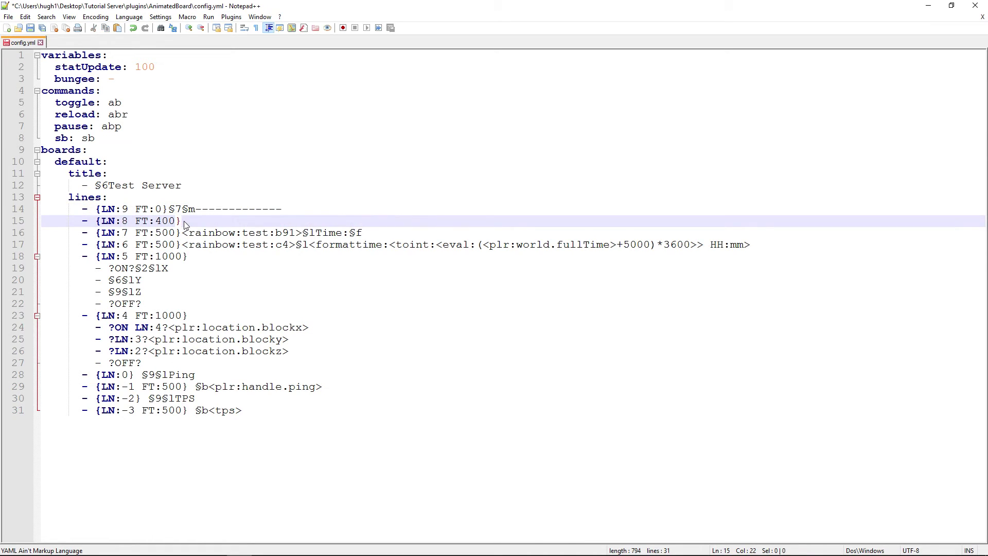
text(§6N)
text(ame:)
text(§l)
Step: Put %player_name% on line 16 and a §6§lOnline: label on line 17
drag(401, 232, 183, 233)
text(%)
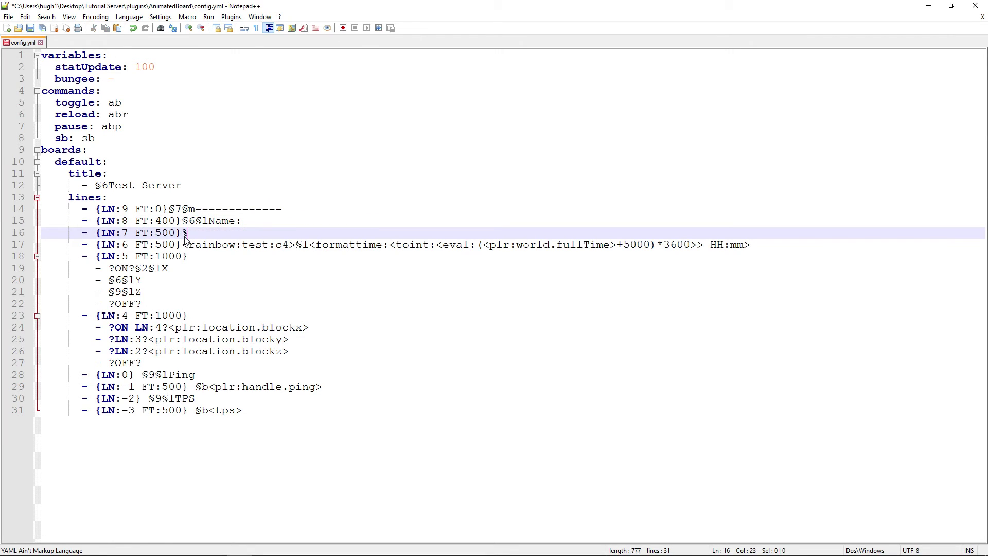
text(player_name%)
drag(183, 245, 753, 243)
key(BackSpace)
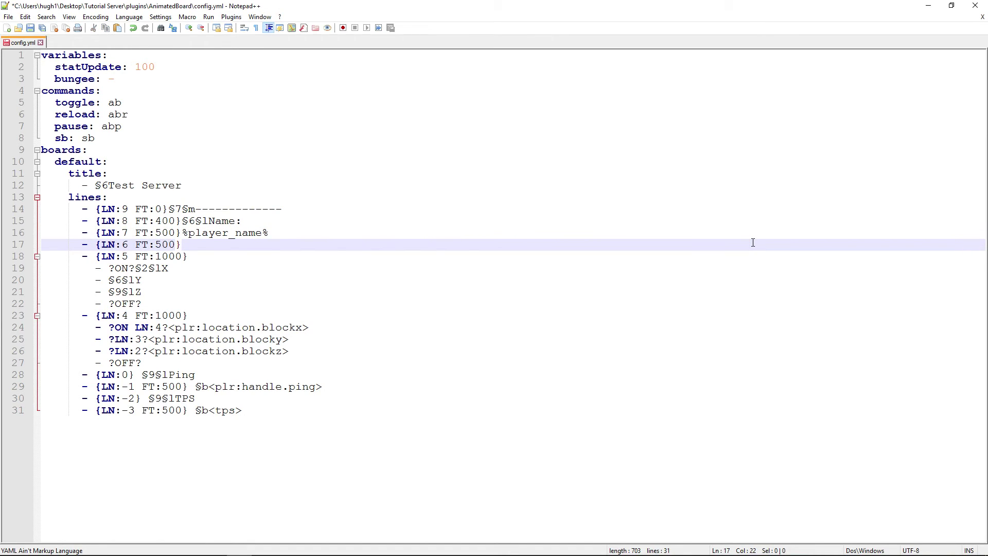
text(Online:)
key(Left)
key(Left)
key(Left)
key(Left)
key(Left)
text(§6§l)
Step: Set line 18's timing to 500 and add %server_online% after it
double_click(167, 256)
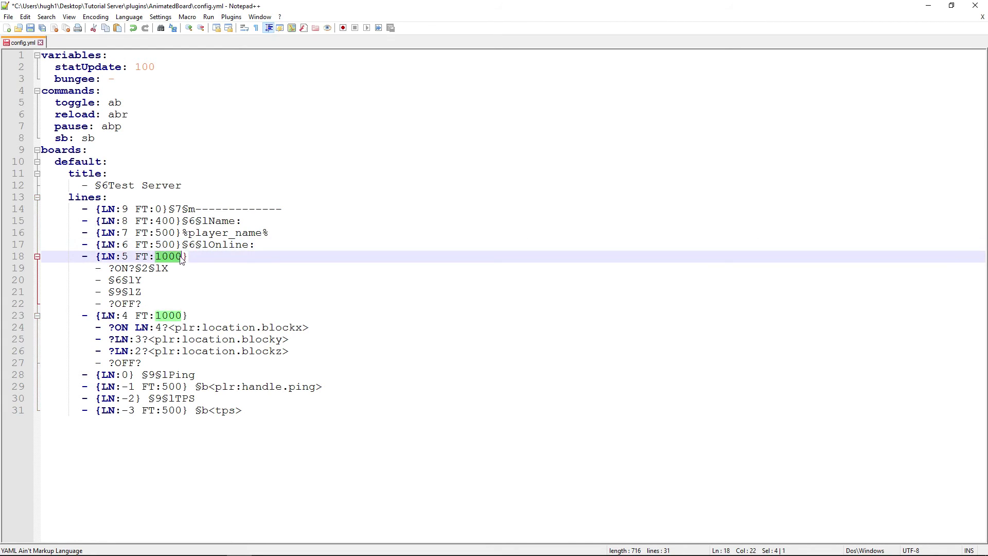
text(5)
key(BackSpace)
text(500)
click(181, 256)
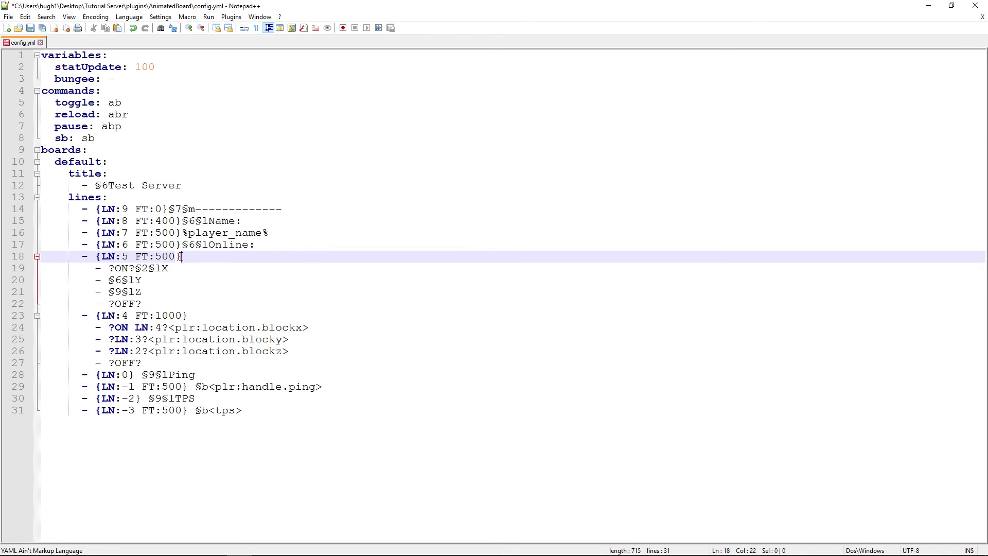
text(%server_online%)
Step: Copy the separator into a new line 19 with LN:4 and FT 00
drag(333, 212, 42, 210)
key(ctrl+c)
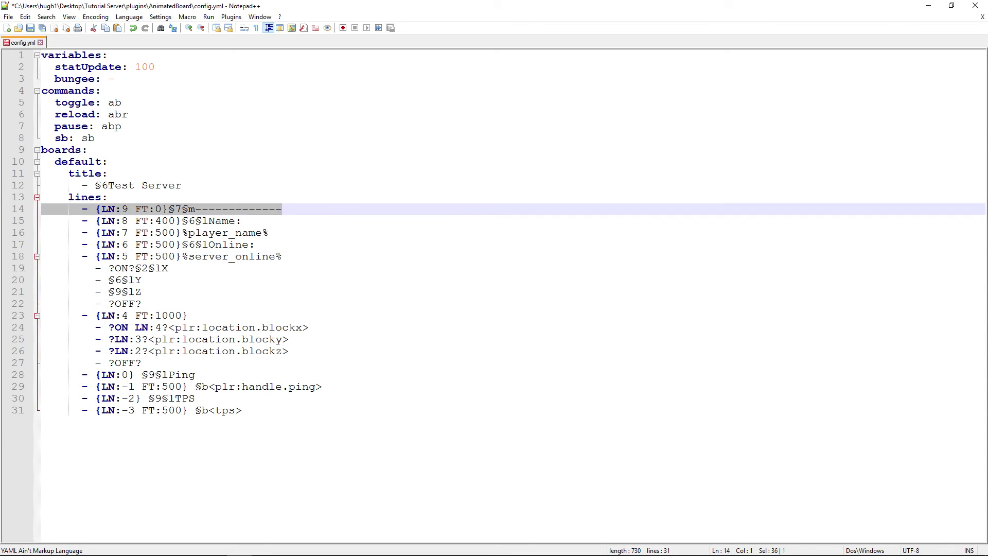
click(289, 260)
key(Return)
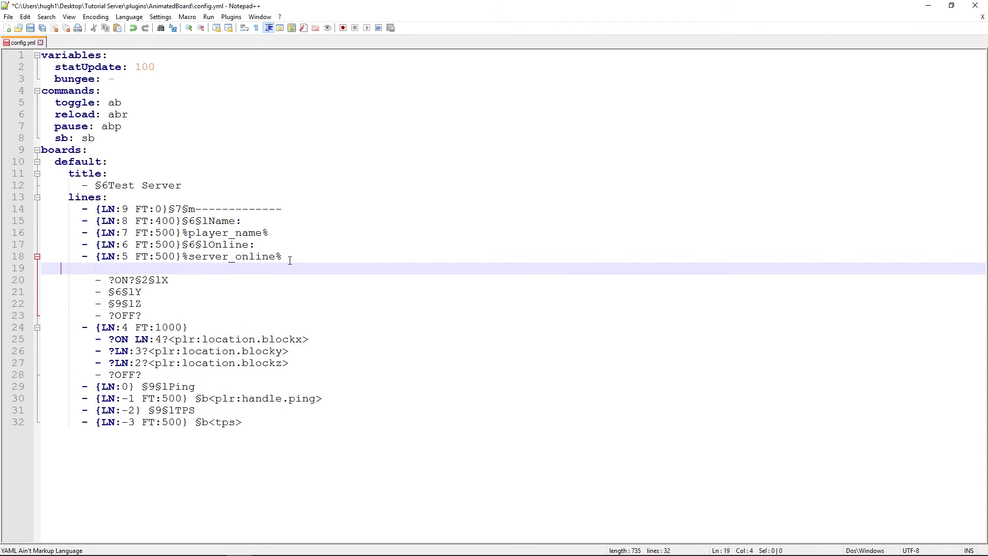
key(ctrl+v)
drag(129, 268, 121, 268)
text(4)
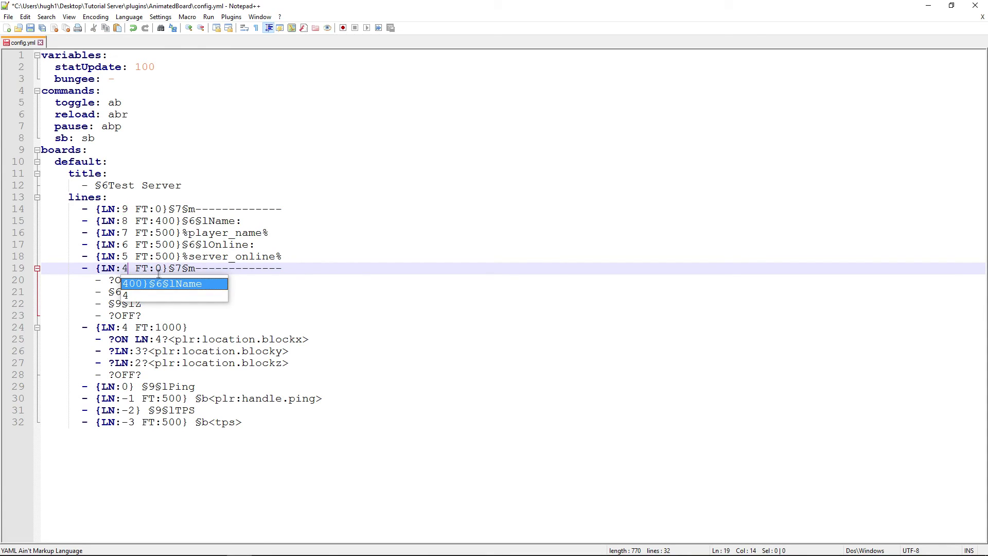
drag(164, 268, 156, 221)
text(0)
text(0)
key(Escape)
Step: Delete leftover lines 20–32 with the coordinate, ping and TPS entries
double_click(217, 234)
click(216, 256)
double_click(217, 256)
click(349, 224)
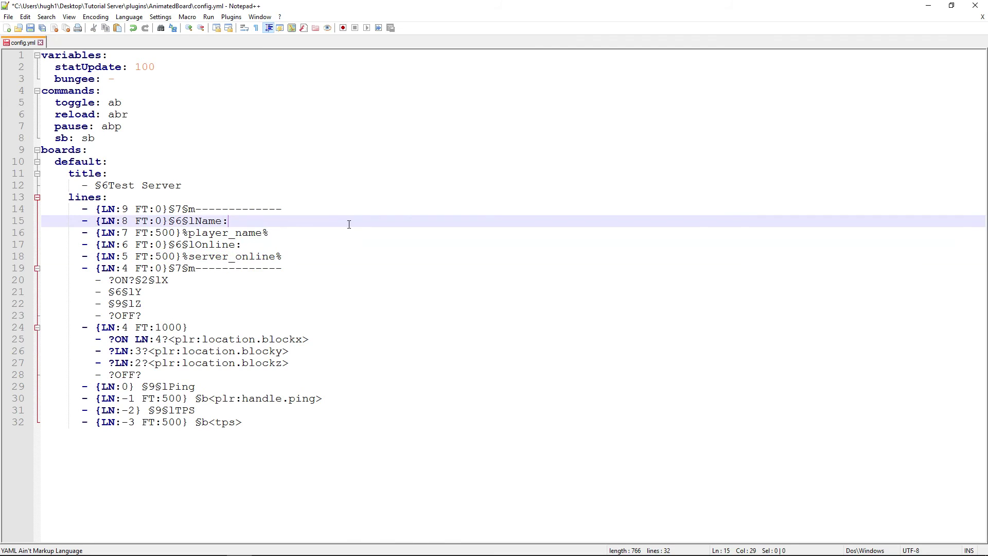
drag(251, 421, 42, 280)
key(BackSpace)
key(BackSpace)
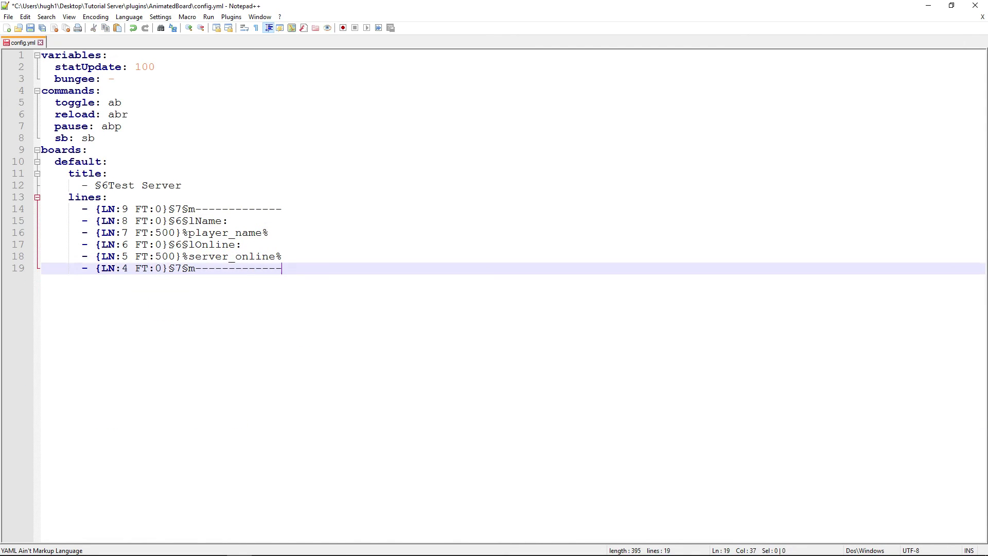
click(362, 198)
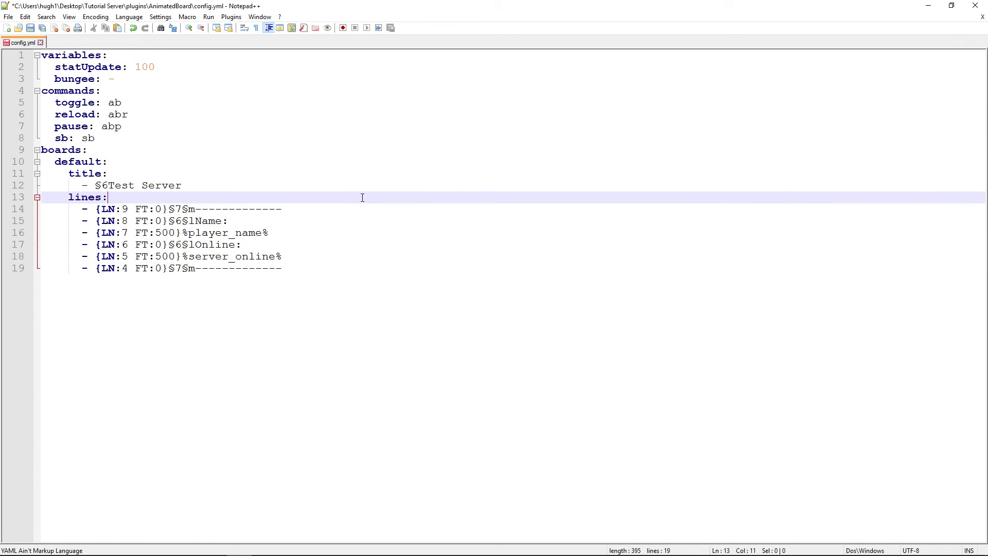
Step: Rename the ab command to toggle and abr to ab reload
key(ctrl+s)
double_click(133, 103)
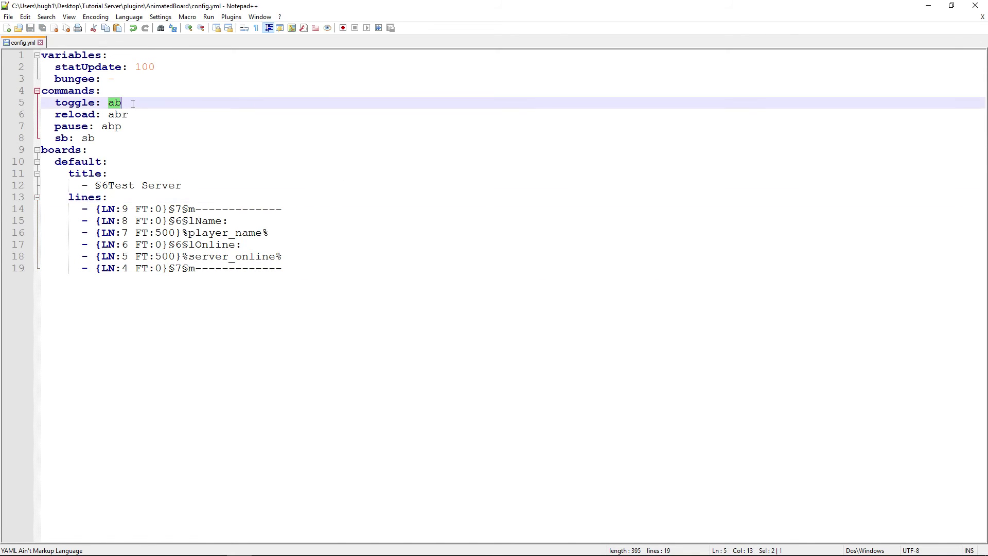
text(toggle)
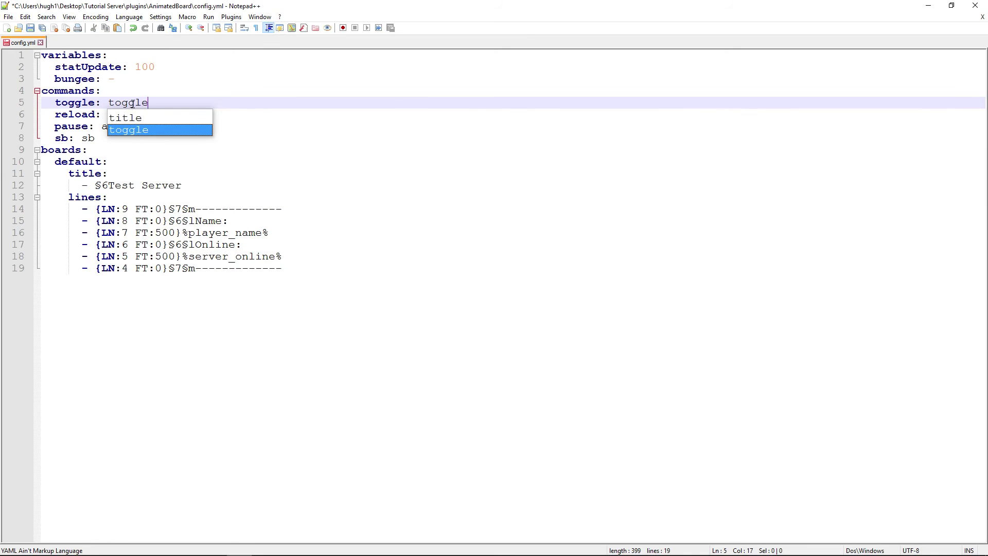
click(133, 103)
double_click(120, 113)
text(ab reload)
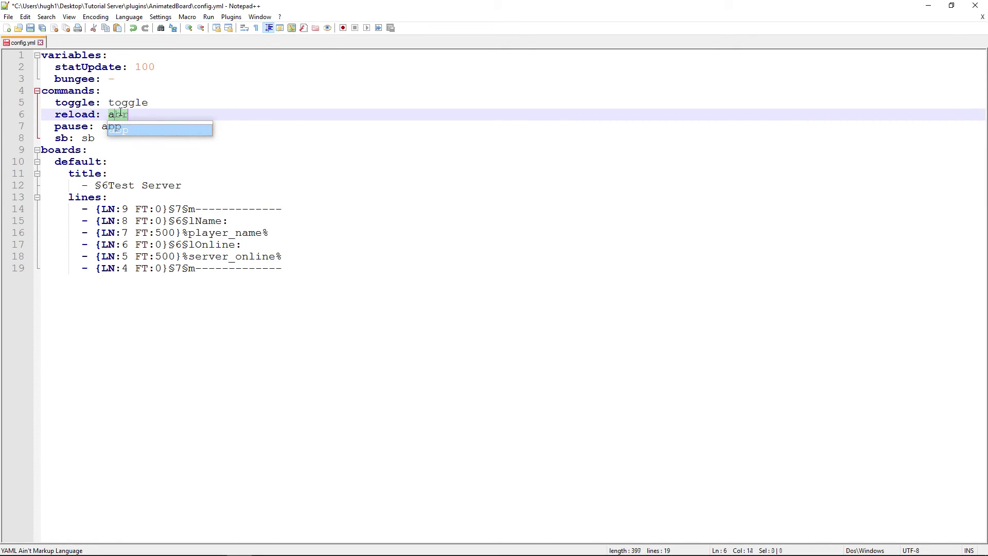
Step: Rename abp to pause and the sb command to avaible boards, then save config.yml
double_click(113, 127)
text(pause)
click(114, 131)
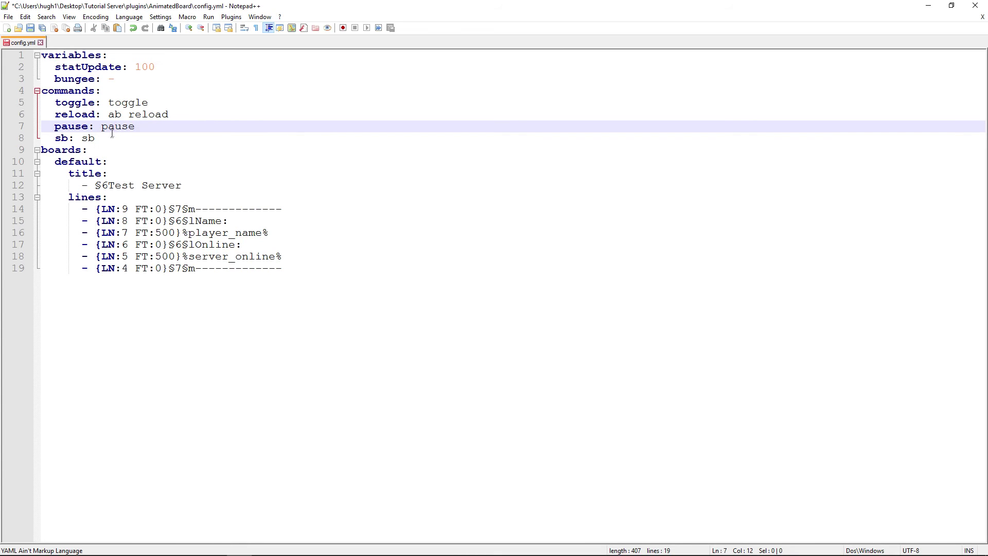
double_click(111, 138)
text(avaibn)
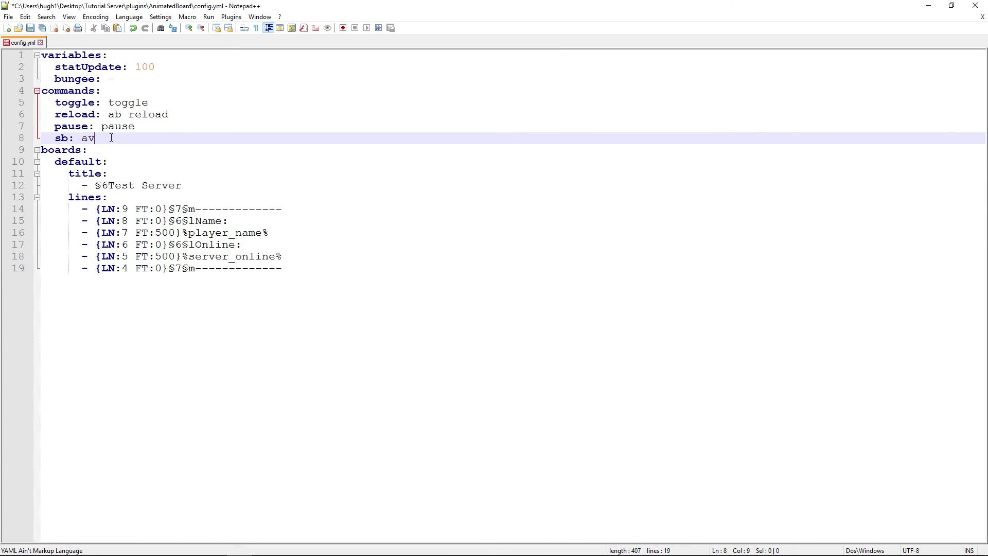
text(le boards)
click(110, 138)
key(ctrl+s)
click(386, 268)
drag(436, 268, 41, 55)
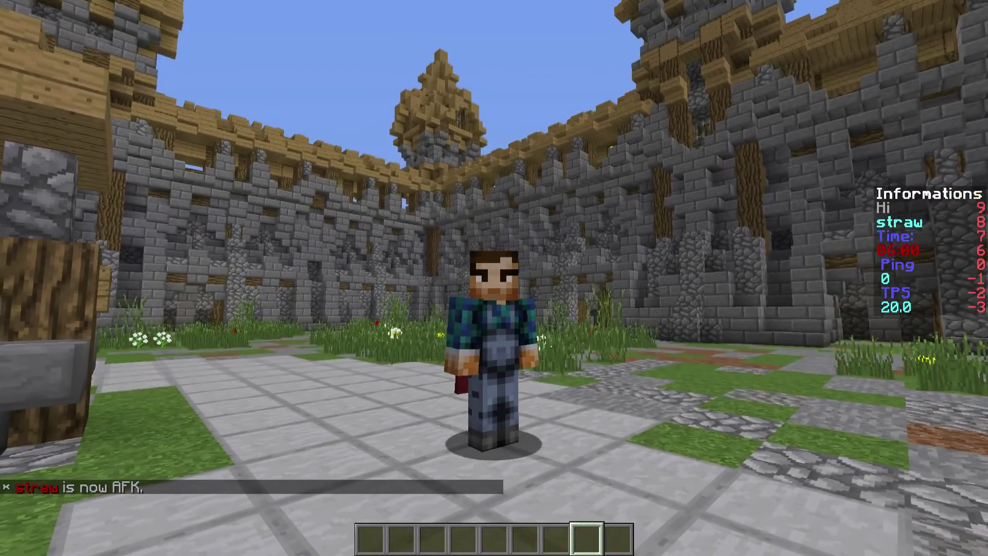
Step: Reload AnimatedBoard in chat with /abr, /reload ab and /ab reload
text(/abr)
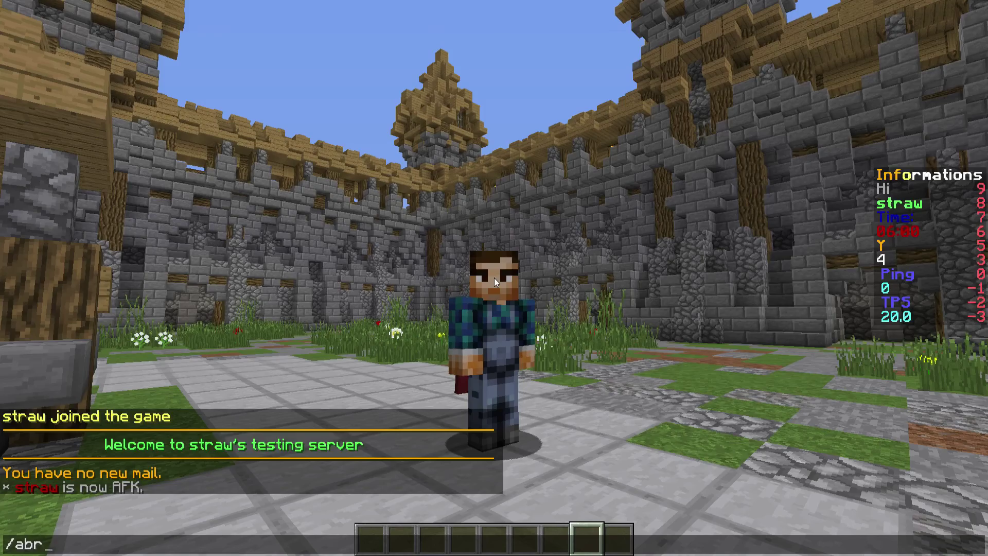
key(Return)
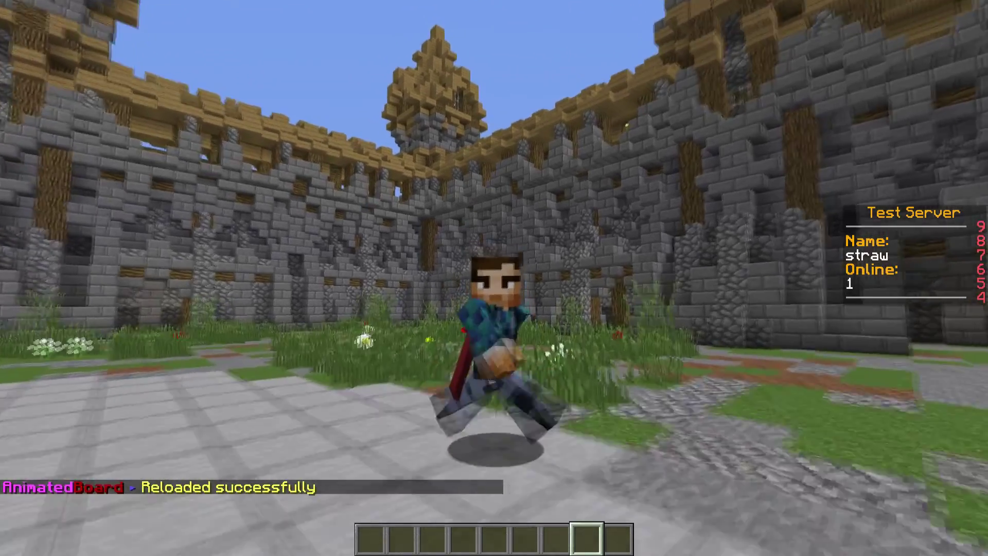
key(w)
key(slash)
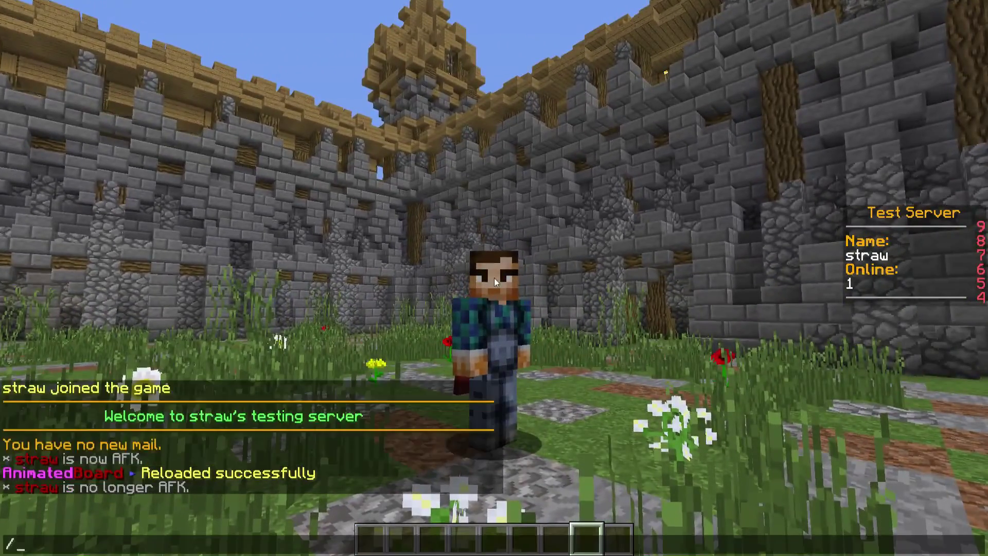
text(reload ab)
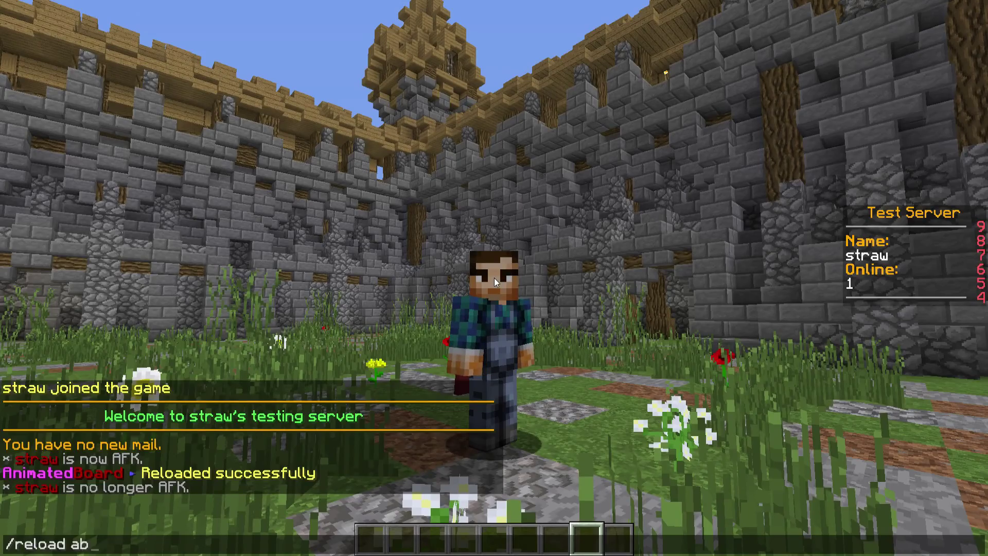
key(Return)
key(t)
key(Up)
key(Escape)
key(slash)
text(ab reload)
key(Return)
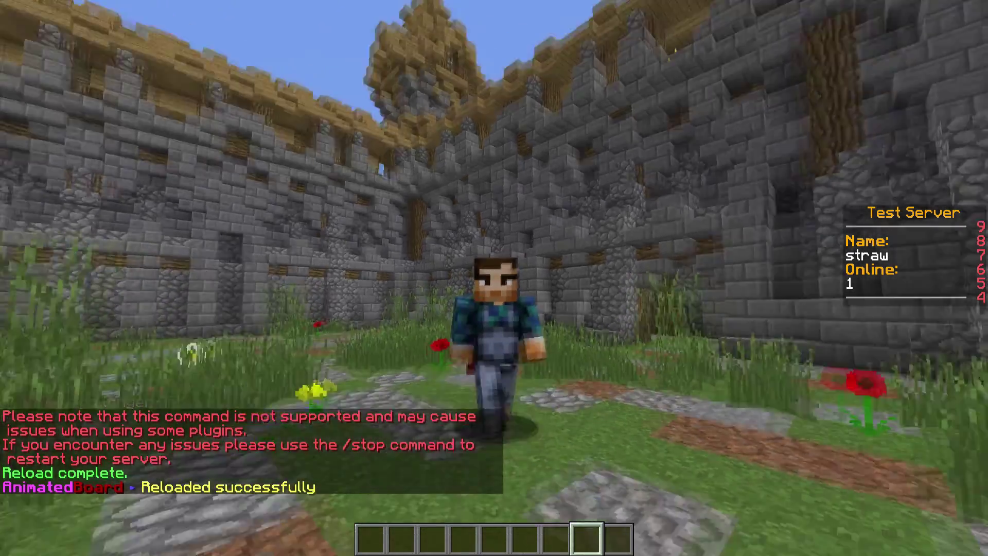
Step: Run /toggle twice to hide and then show the board
text(traw> toggle)
key(Return)
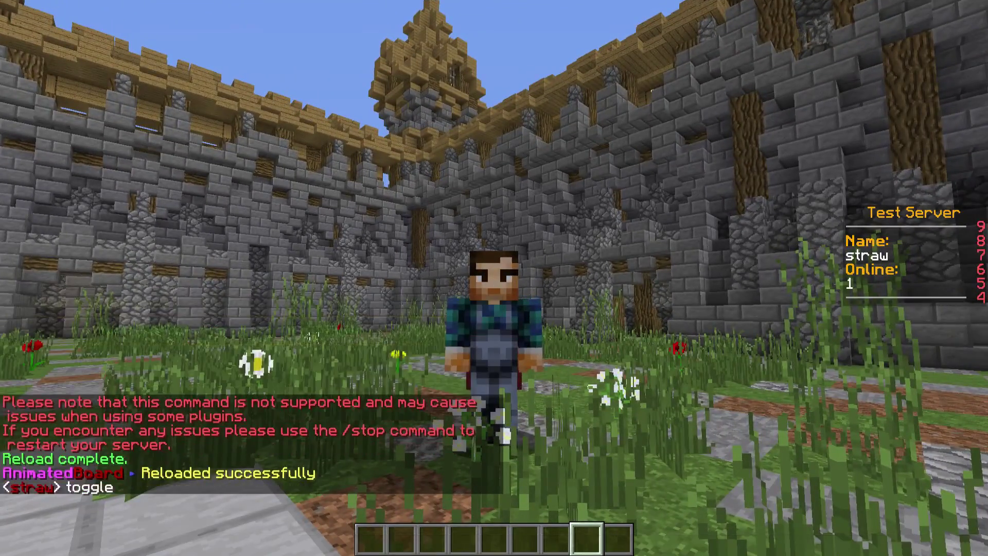
key(slash)
text(toggle)
key(Return)
text(t/toggle)
key(Return)
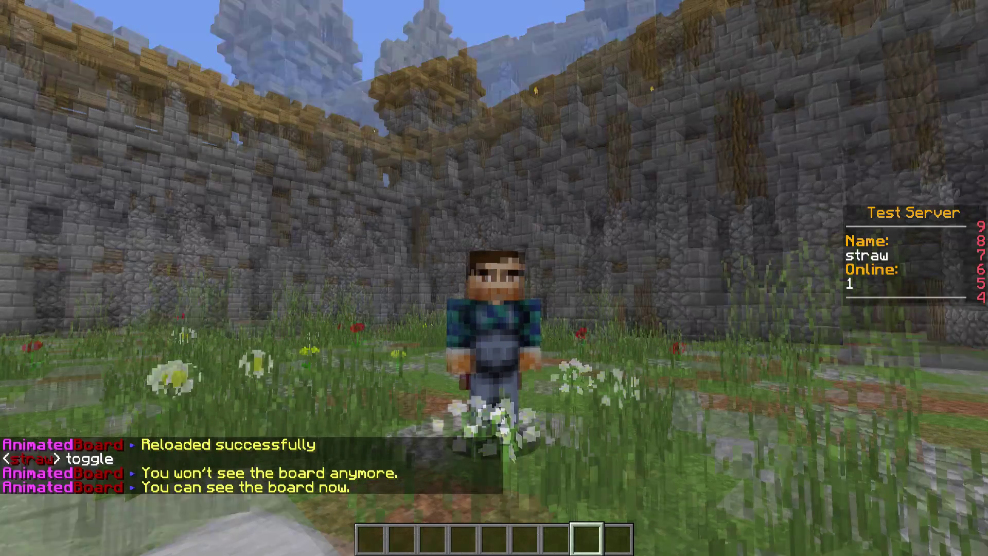
Step: Run the avaible boards command to list available boards, retrying after a typo
key(slash)
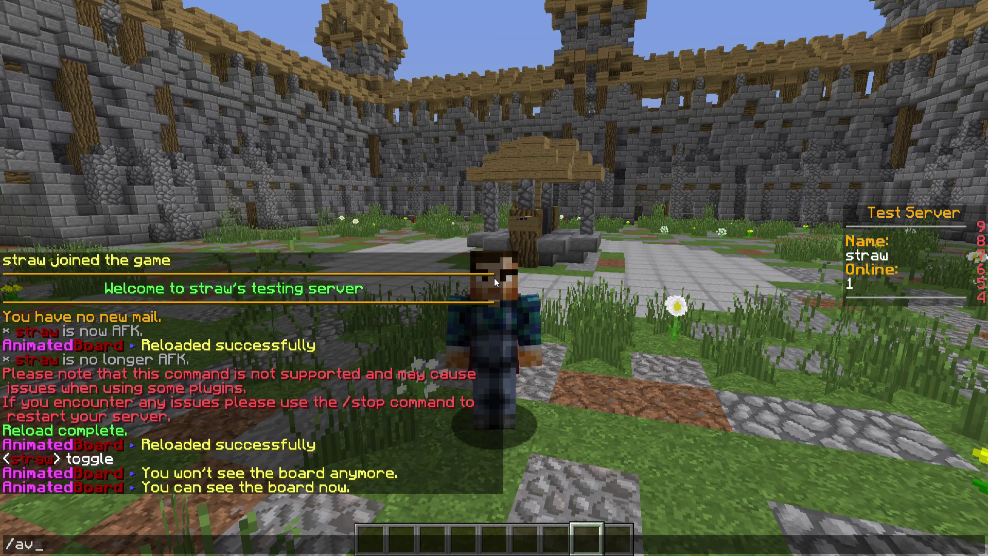
text(avabilbe boards)
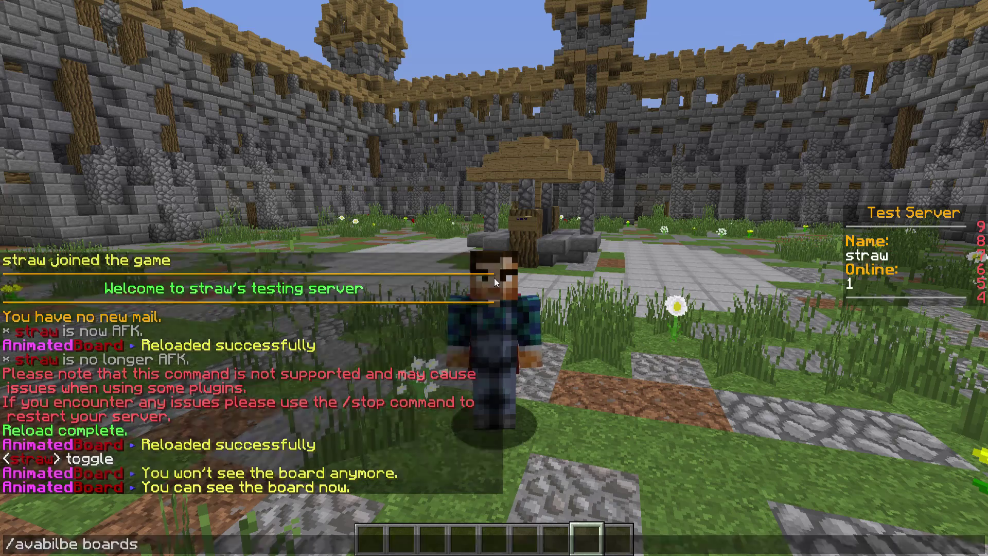
key(Return)
key(slash)
text(avaible)
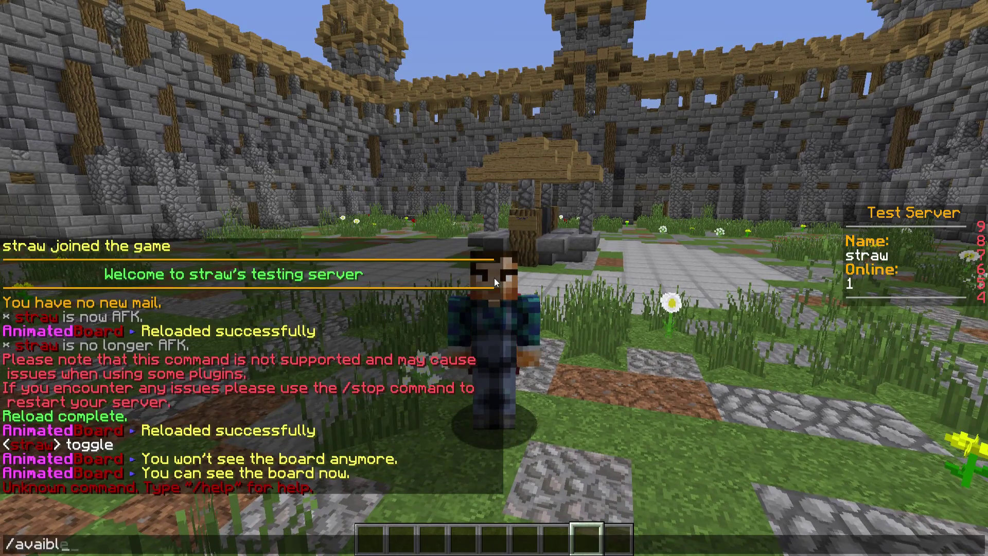
text( board)
key(Return)
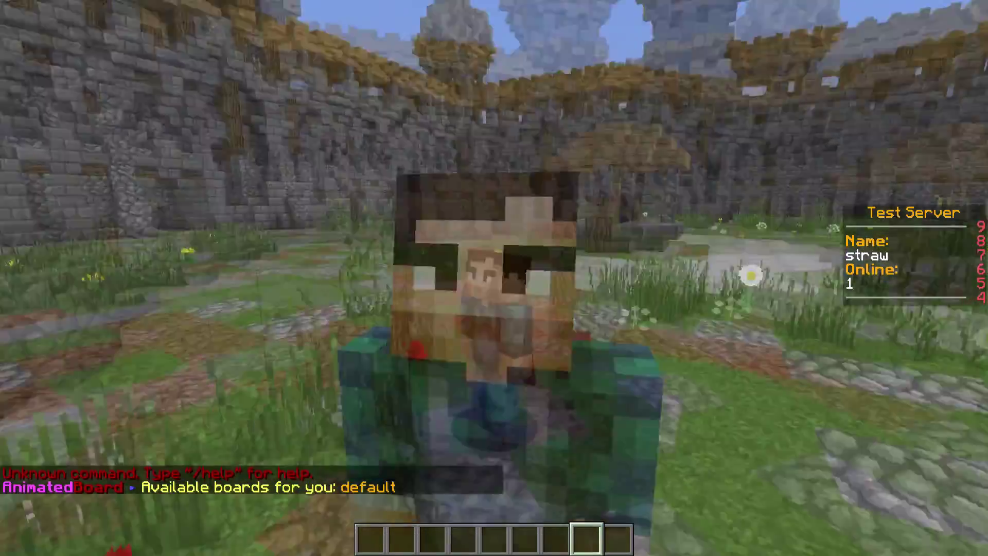
Step: Run /pause twice to freeze and resume the board, then switch view with F5
text(traw> p)
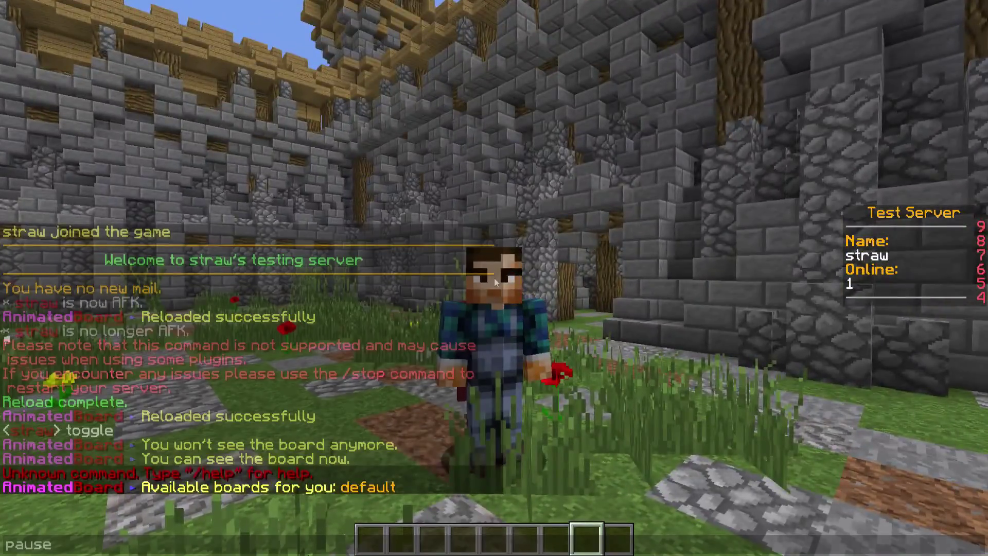
text(ause)
key(Return)
key(slash)
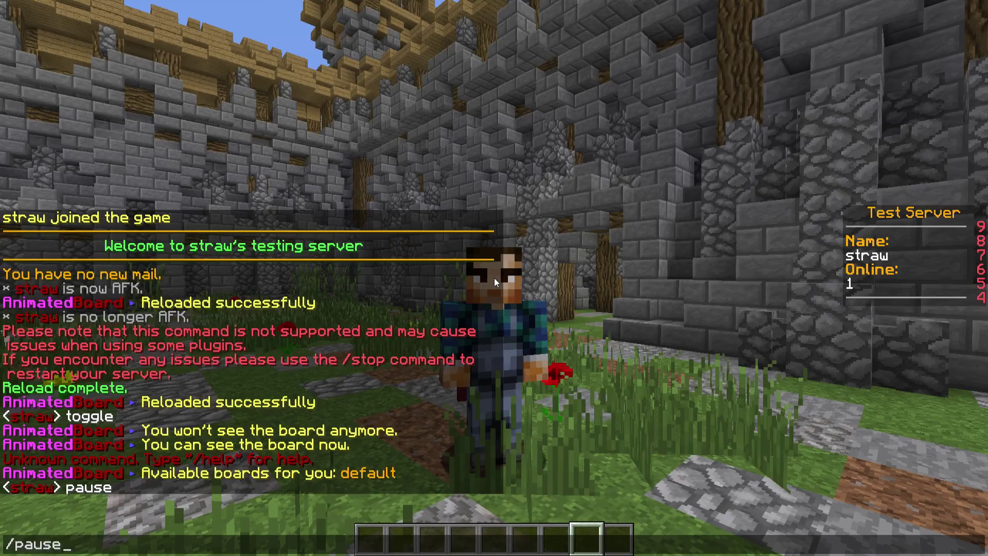
key(Return)
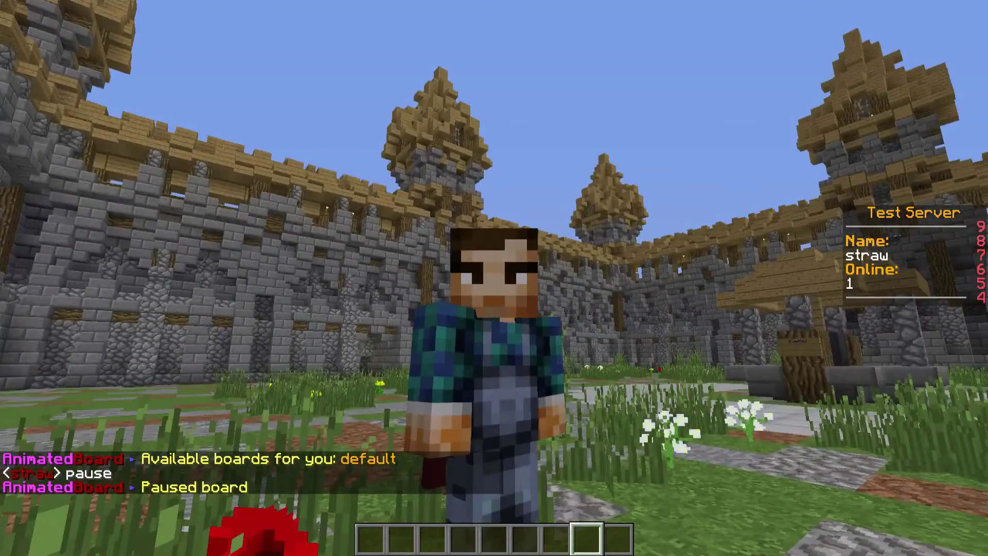
key(t)
key(Up)
key(Return)
key(F5)
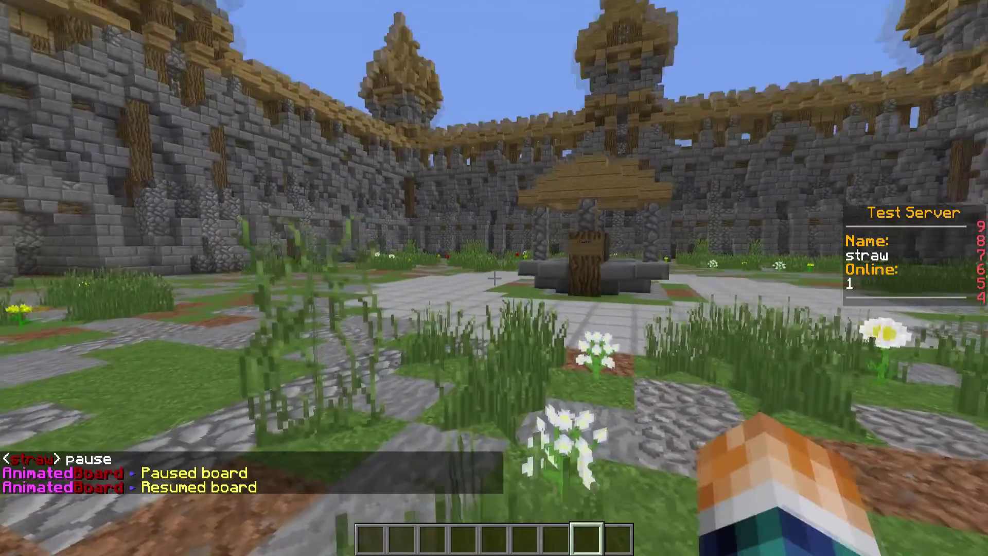
key(t)
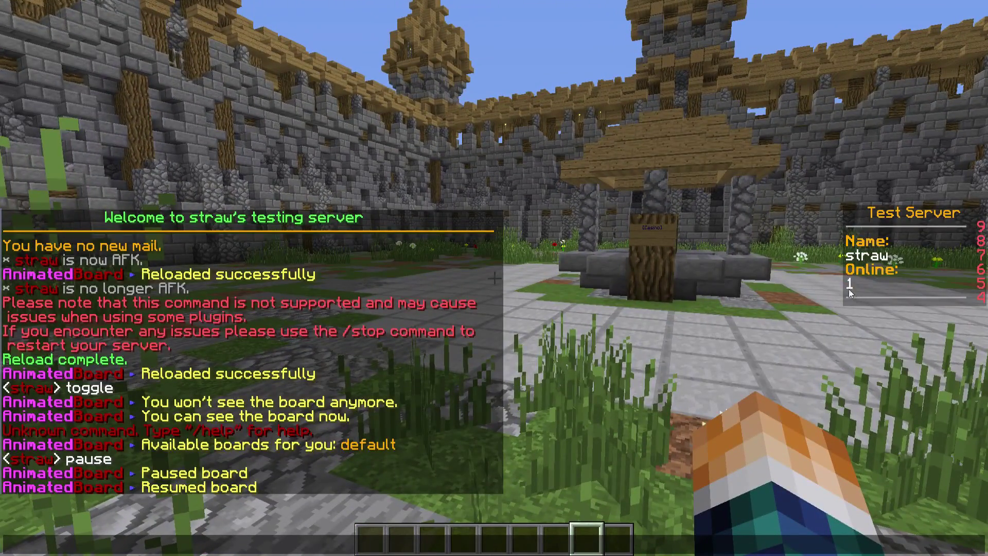
key(Escape)
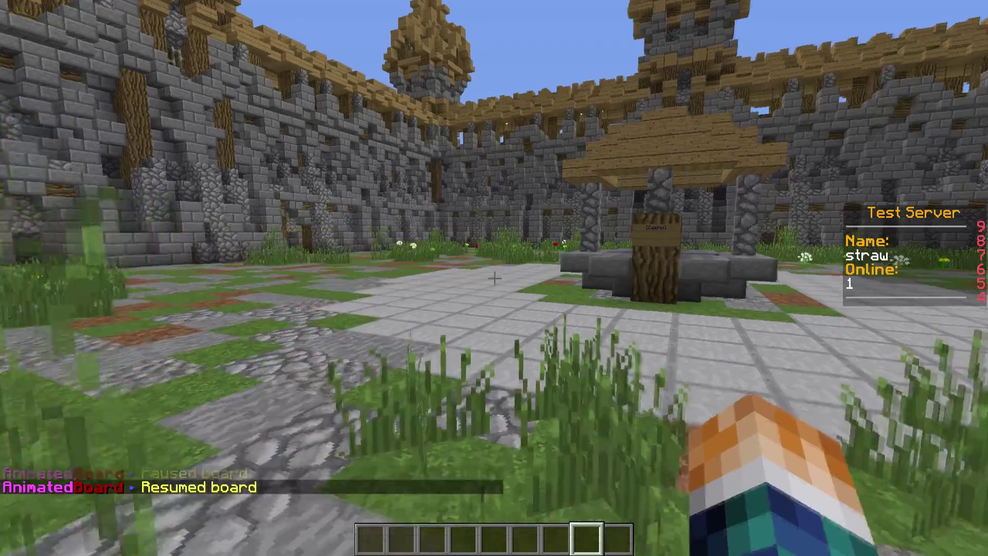